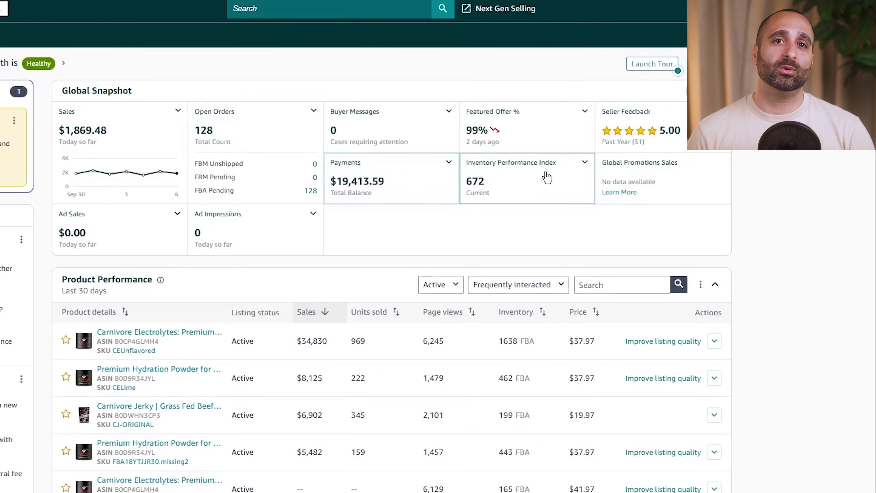
Open the Fulfillment by Amazon settings for the seller account.
left_click(633, 34)
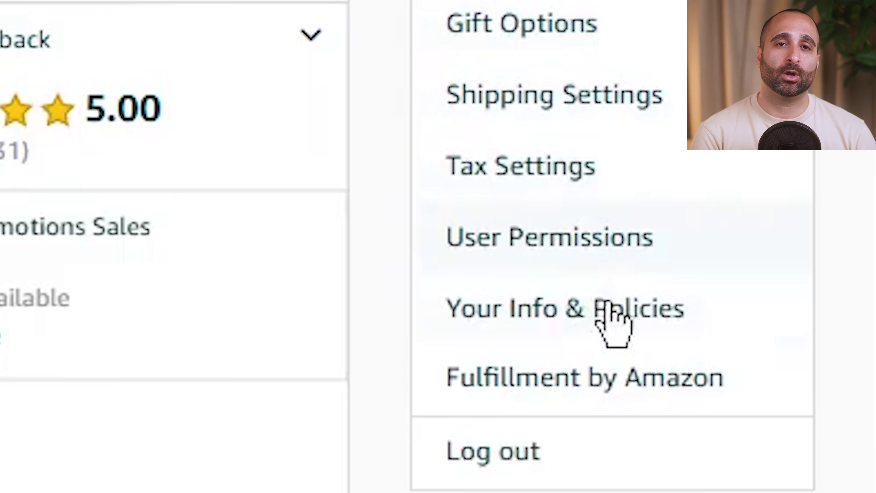
left_click(598, 377)
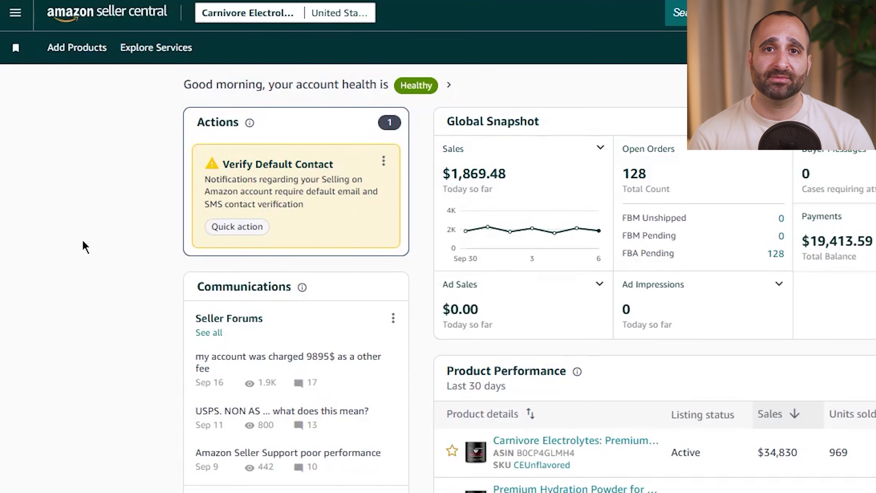
Go to Add Products in the Catalog section and start listing a single product from a blank form.
left_click(16, 13)
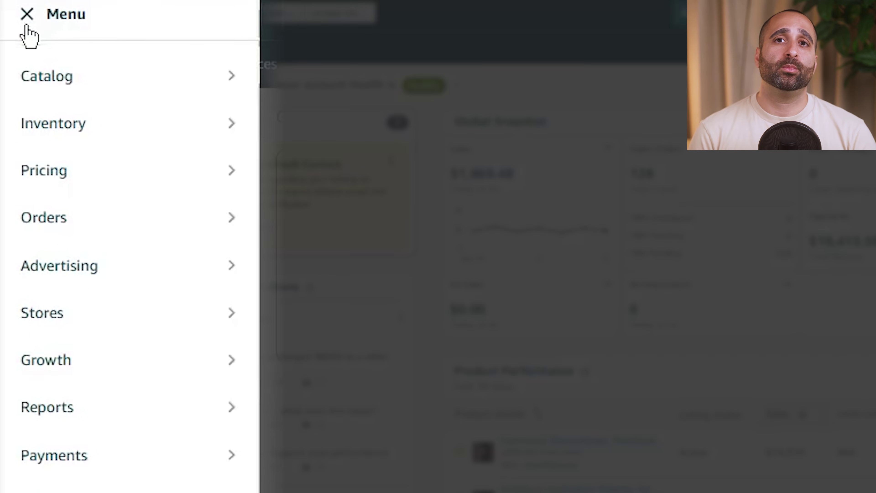
scroll(18, 19, "down", 2)
scroll(29, 10, "down", 3)
scroll(130, 242, "down", 3)
scroll(129, 242, "down", 3)
scroll(129, 242, "down", 3)
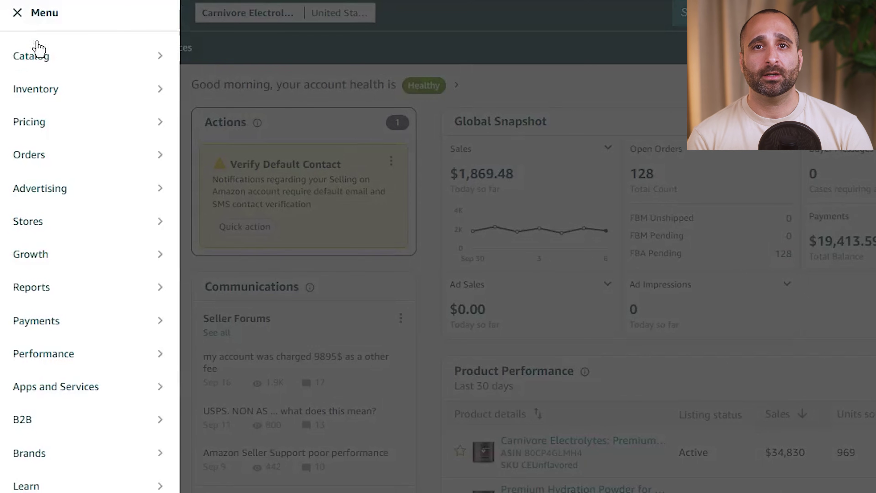
mouse_move(49, 61)
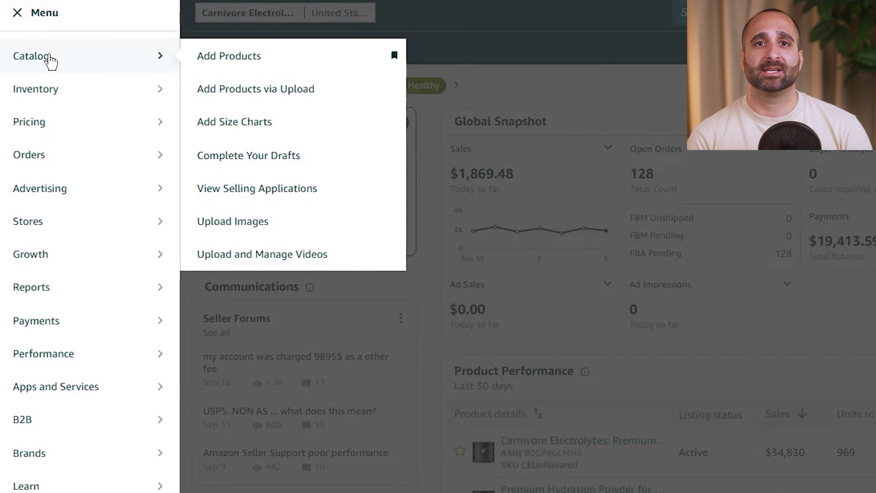
left_click(238, 62)
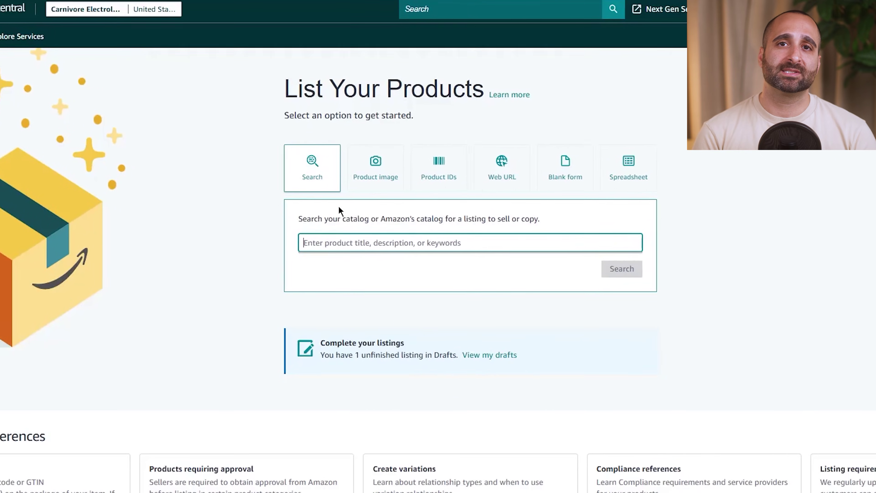
left_click(502, 178)
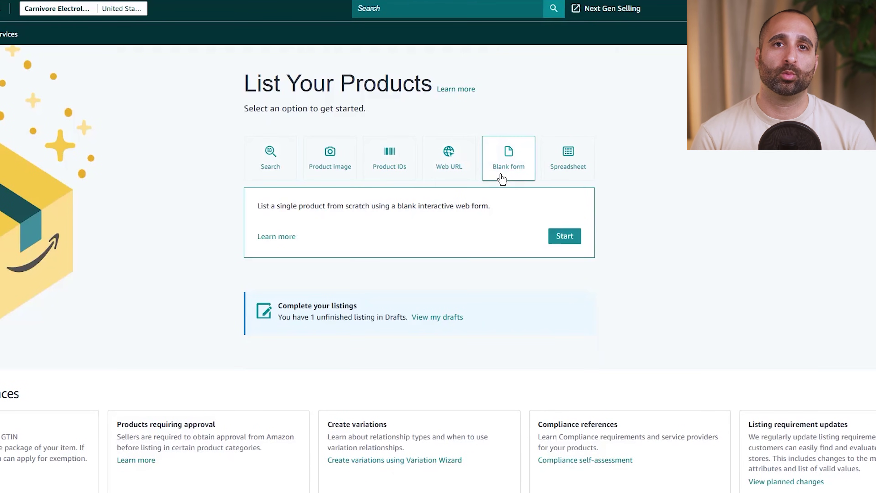
left_click(551, 233)
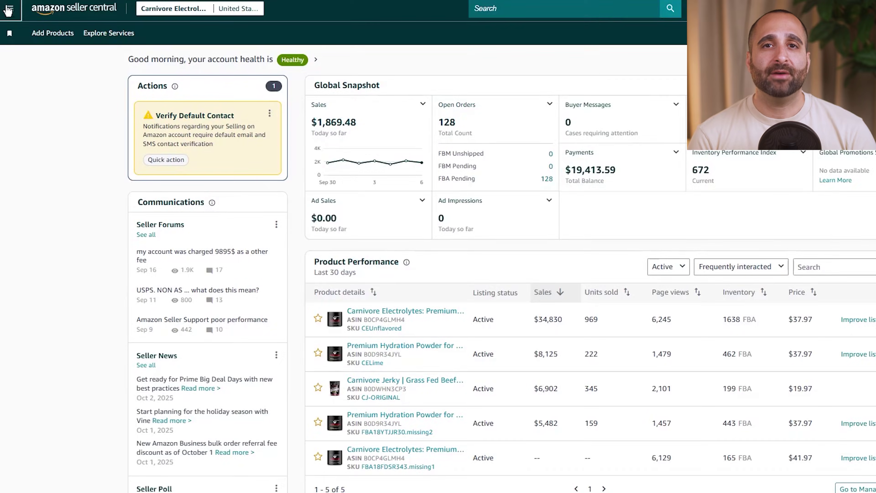
Open the Manage All Inventory page and look over the product listings.
left_click(8, 9)
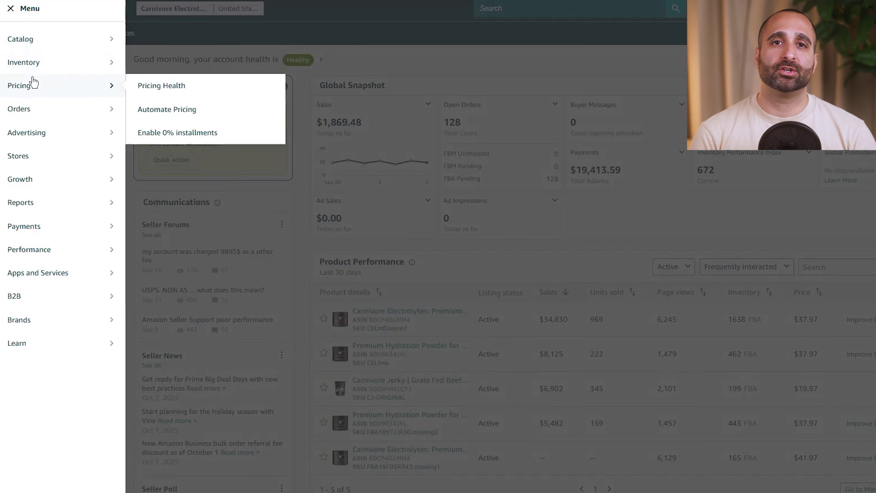
mouse_move(37, 72)
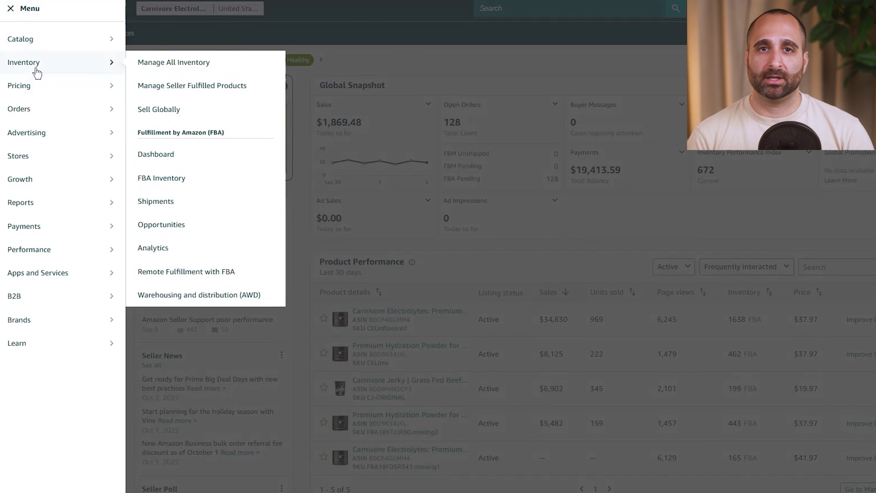
left_click(155, 69)
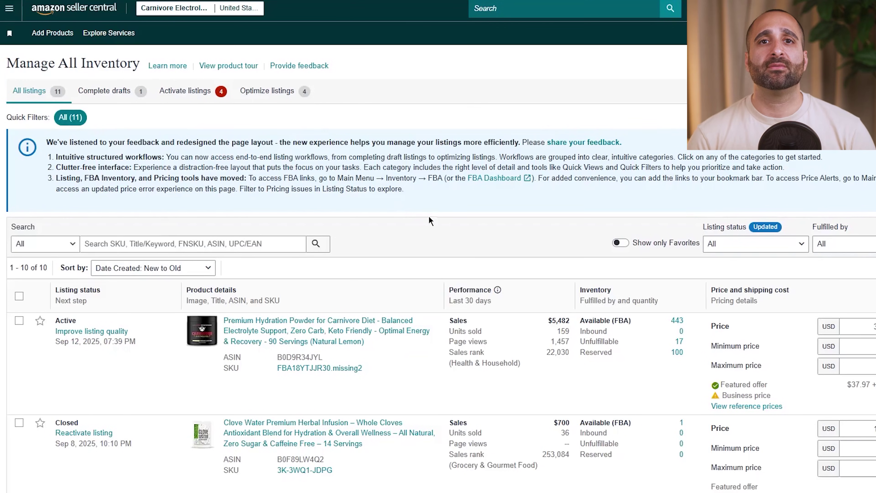
scroll(430, 217, "down", 3)
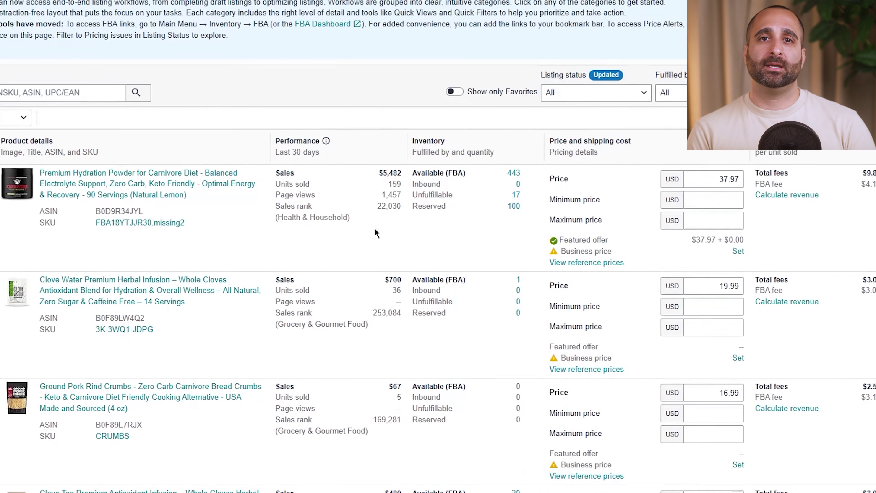
Review the revenue calculator's fee breakdown and the available listing actions for the Natural Lemon hydration powder.
left_click(728, 211)
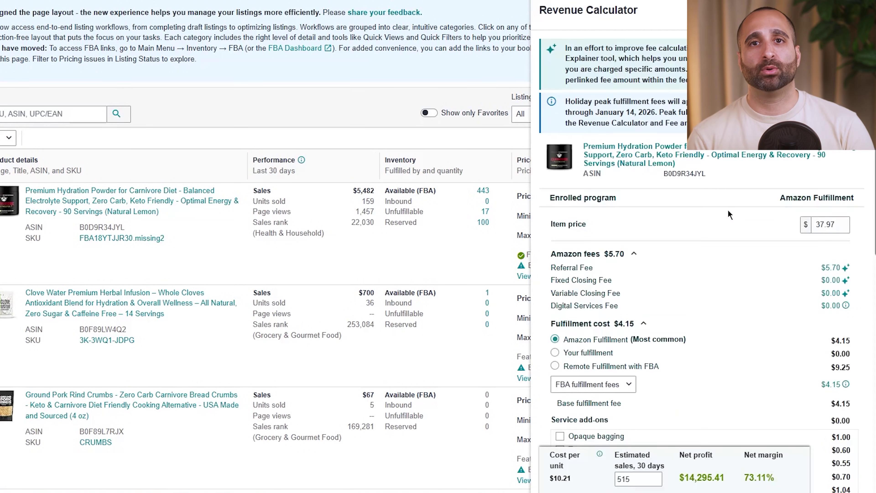
scroll(728, 210, "down", 3)
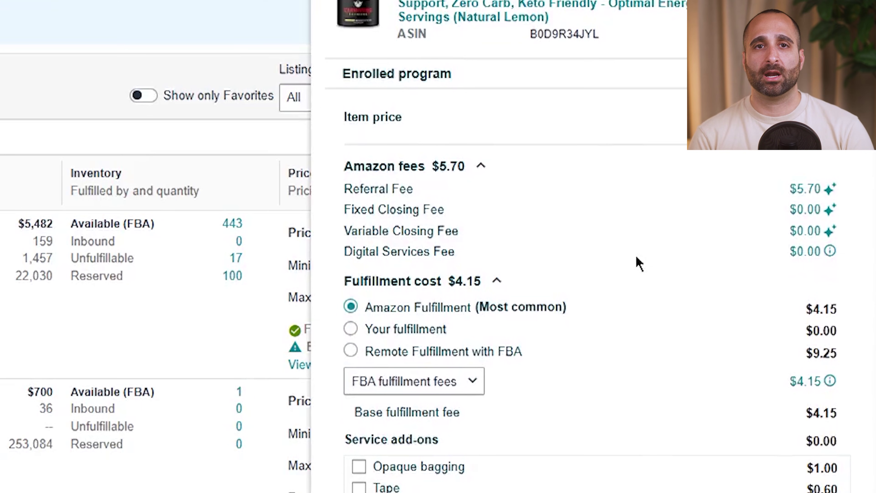
scroll(640, 264, "down", 7)
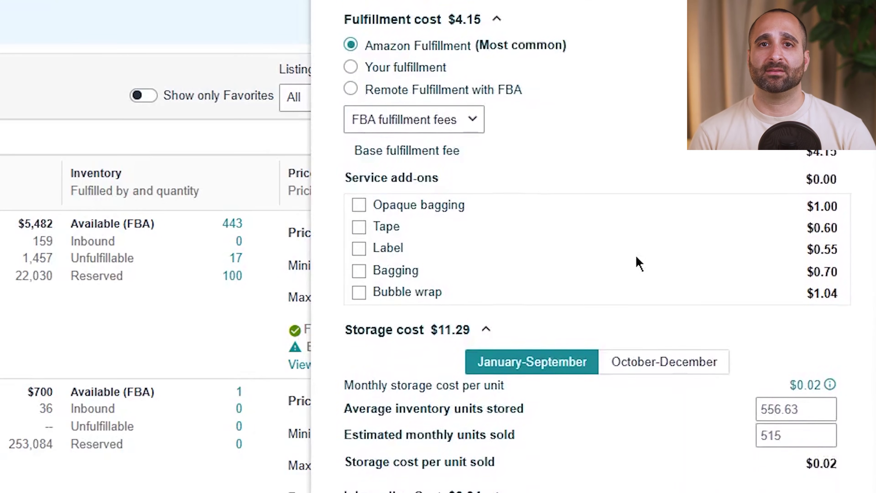
scroll(640, 265, "down", 15)
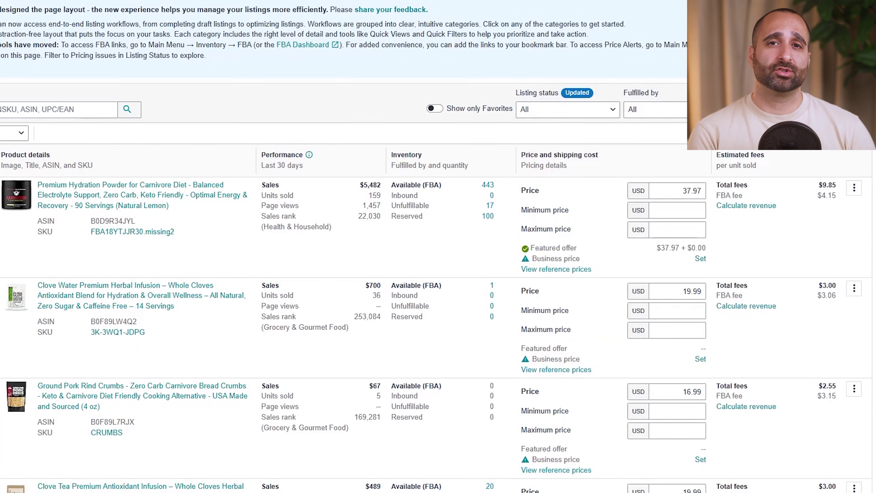
left_click(854, 188)
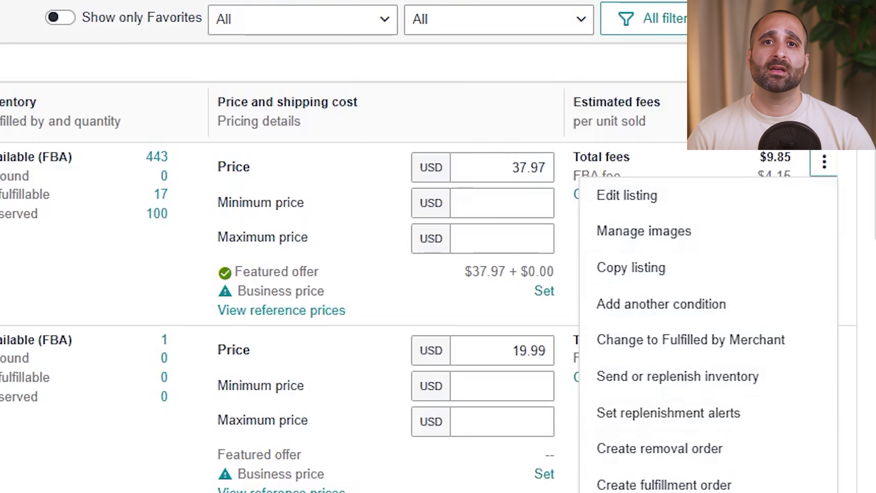
scroll(429, 247, "down", 1)
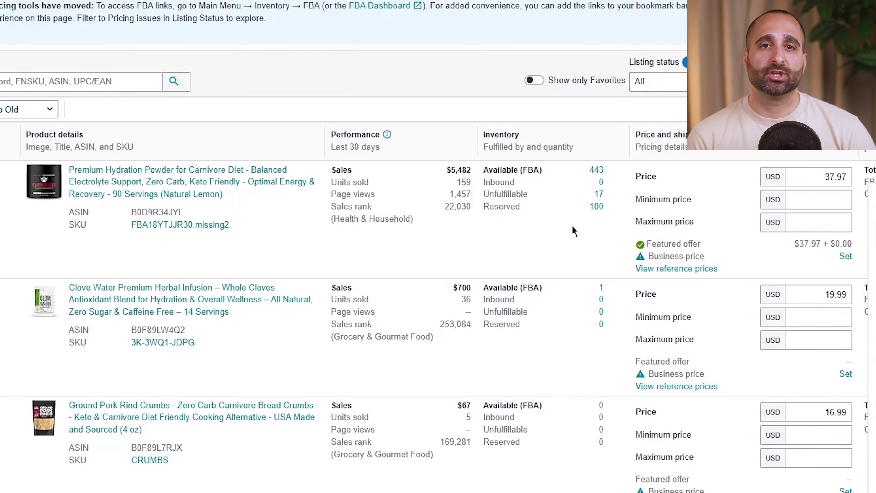
Open the hydration powder's Amazon product page and examine the A+ content in its product description.
left_click(159, 183)
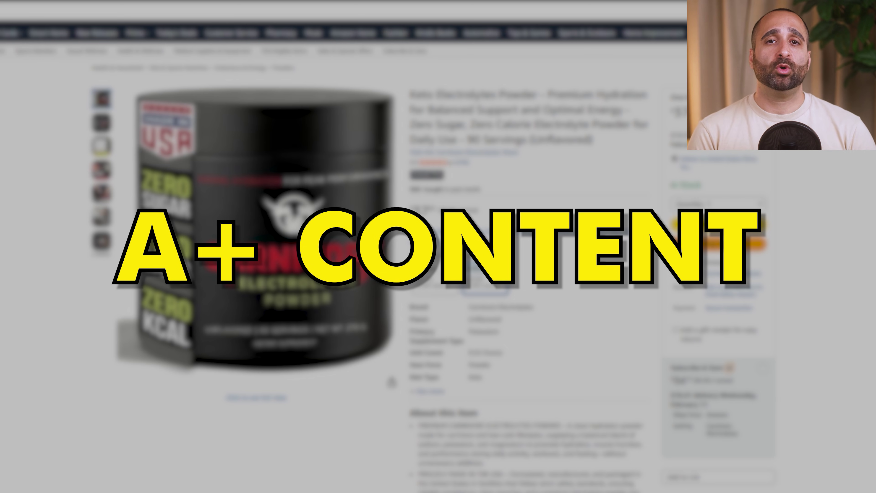
scroll(380, 247, "down", 10)
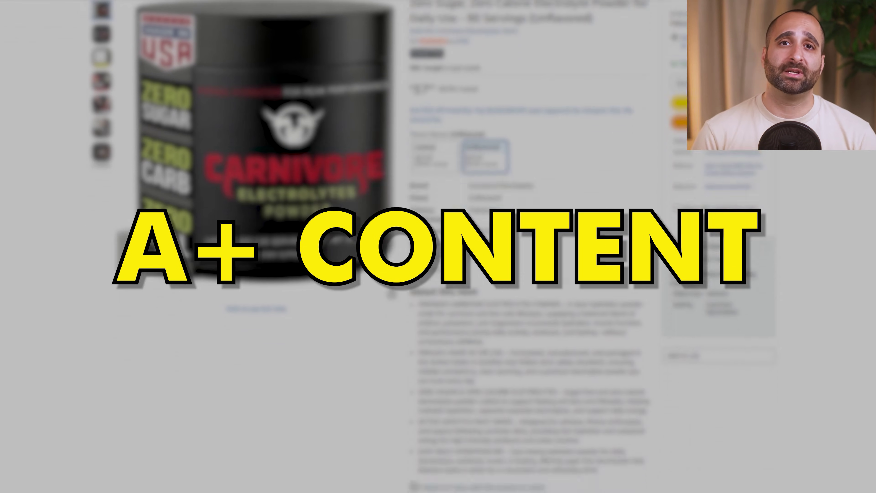
scroll(380, 247, "down", 13)
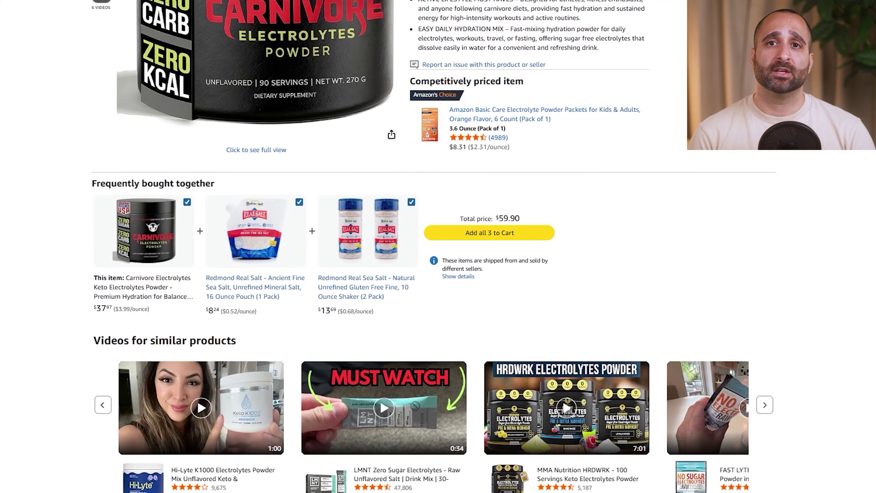
scroll(380, 247, "down", 12)
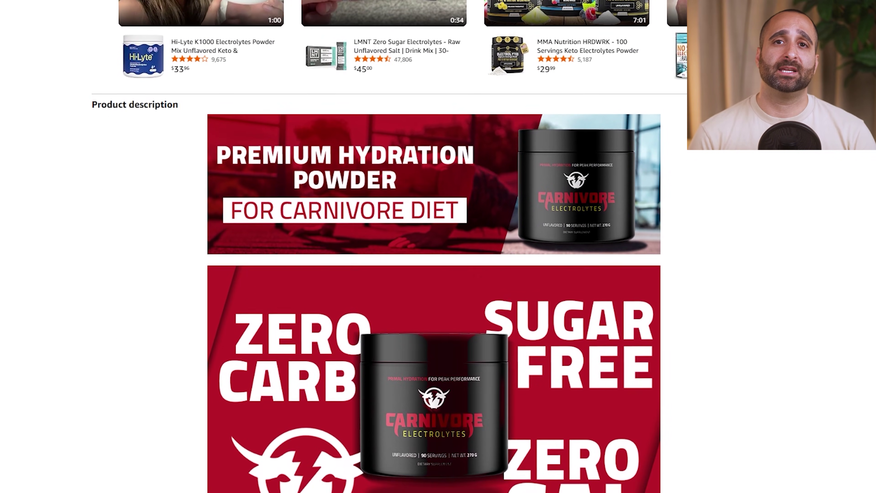
scroll(380, 247, "down", 5)
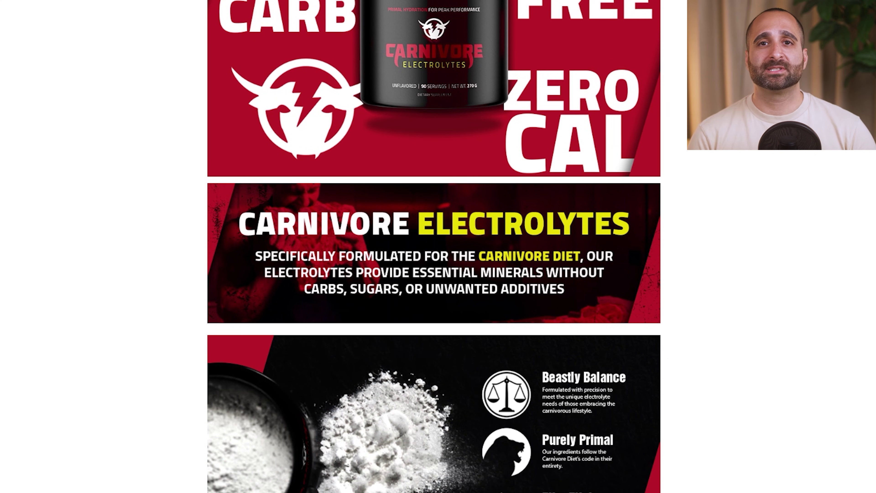
scroll(380, 247, "up", 5)
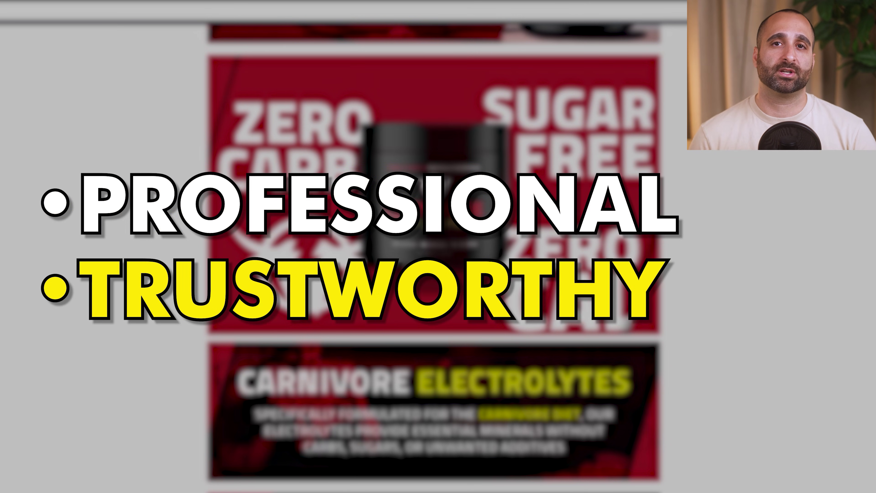
scroll(434, 259, "up", 4)
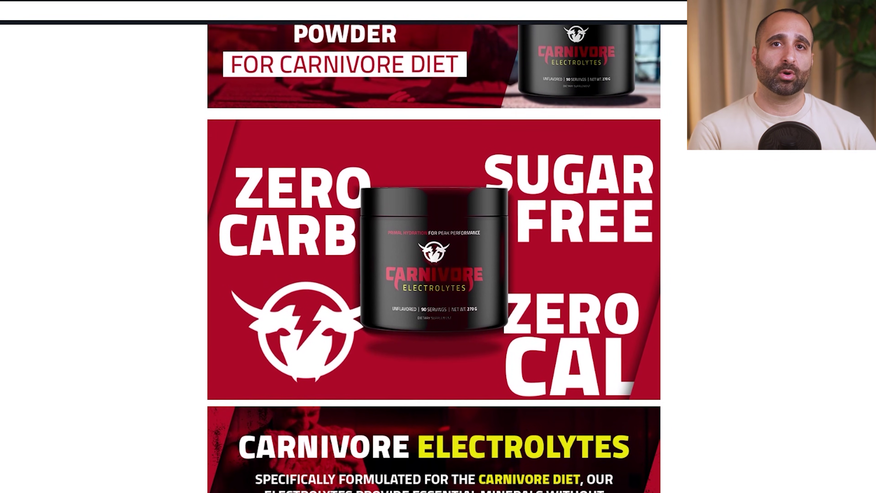
scroll(434, 259, "up", 8)
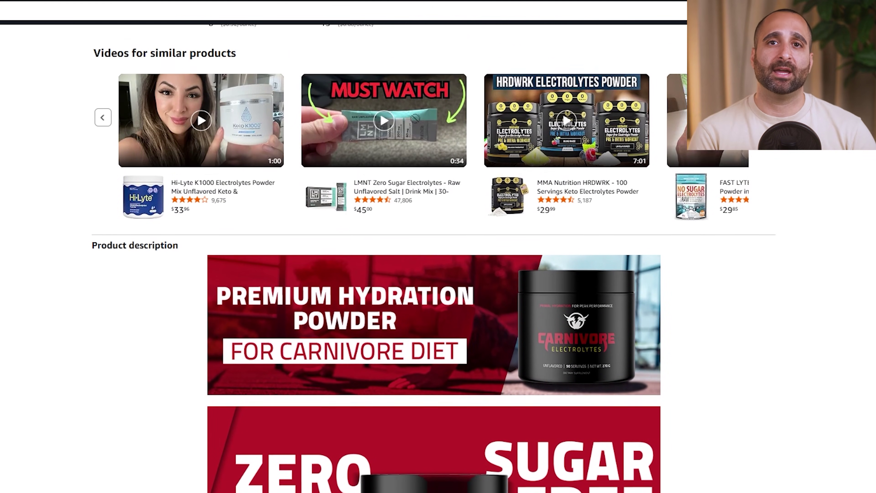
scroll(434, 259, "up", 10)
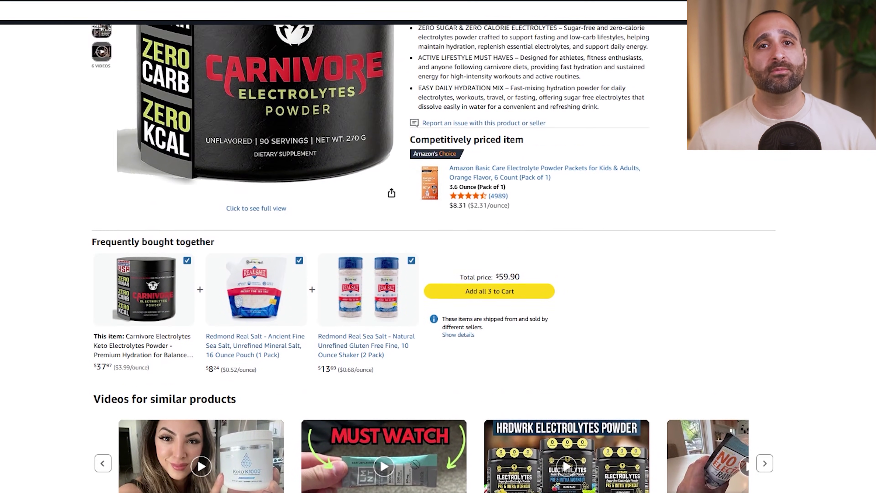
scroll(434, 259, "up", 5)
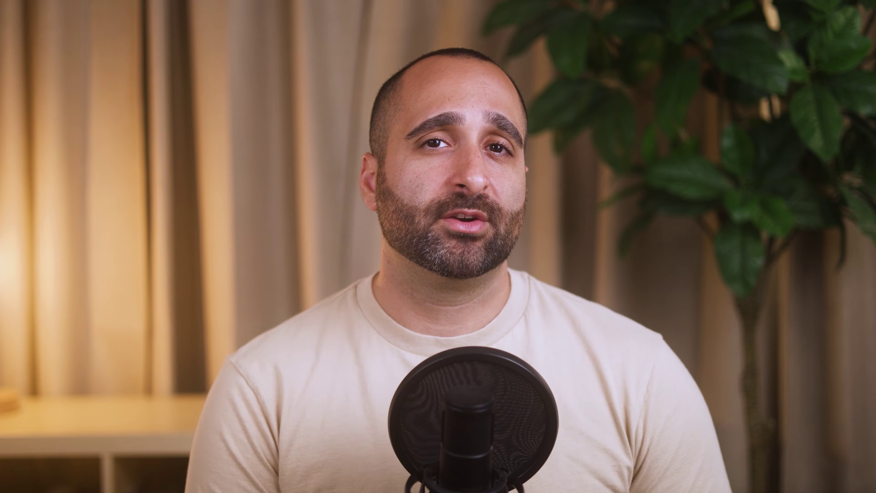